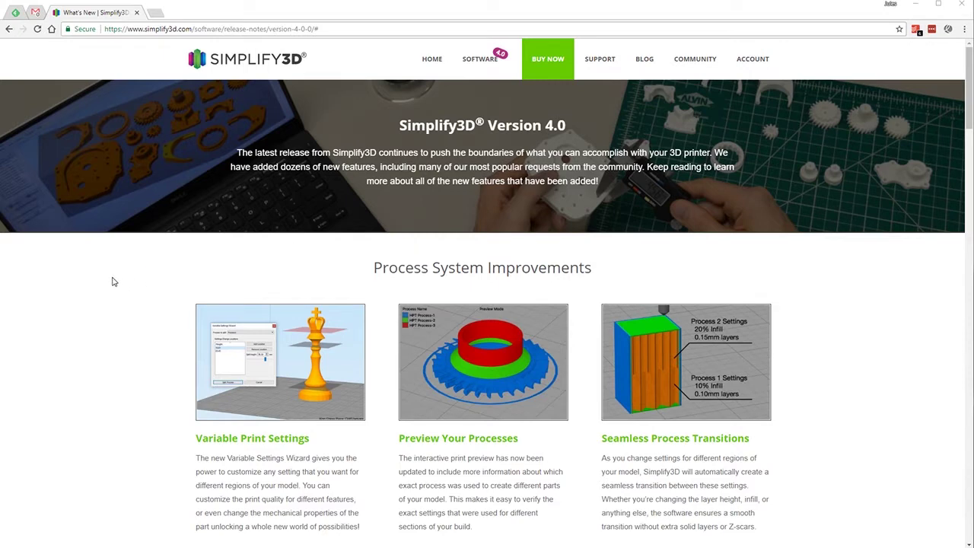
- Scroll the release notes to Variable Extrusion Sizing and Dynamic Gap Fill under New Options for Thin Walls and Gaps
{"action": "scroll", "coordinate": [114, 281], "scroll_direction": "down", "scroll_amount": 2}
{"action": "scroll", "coordinate": [114, 282], "scroll_direction": "down", "scroll_amount": 3}
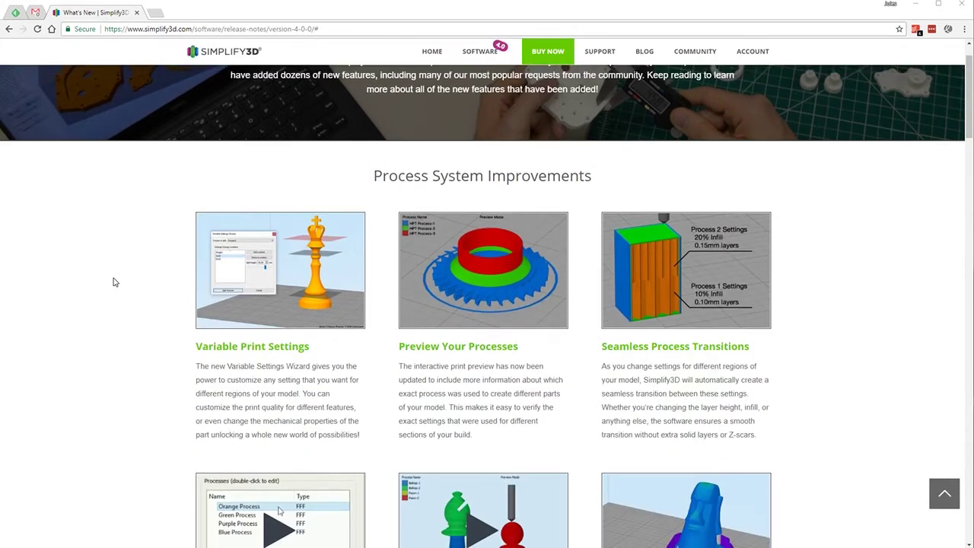
{"action": "scroll", "coordinate": [113, 282], "scroll_direction": "down", "scroll_amount": 2}
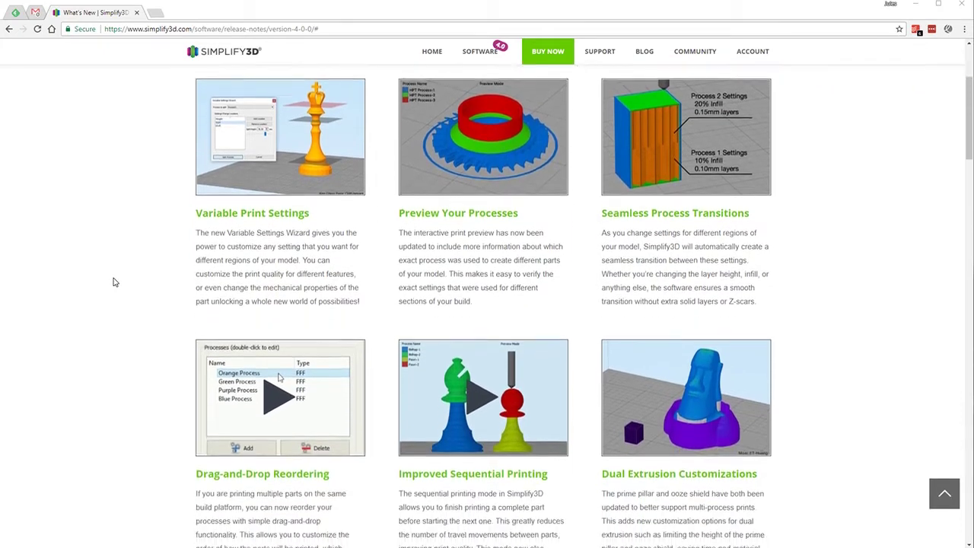
{"action": "scroll", "coordinate": [113, 282], "scroll_direction": "down", "scroll_amount": 1}
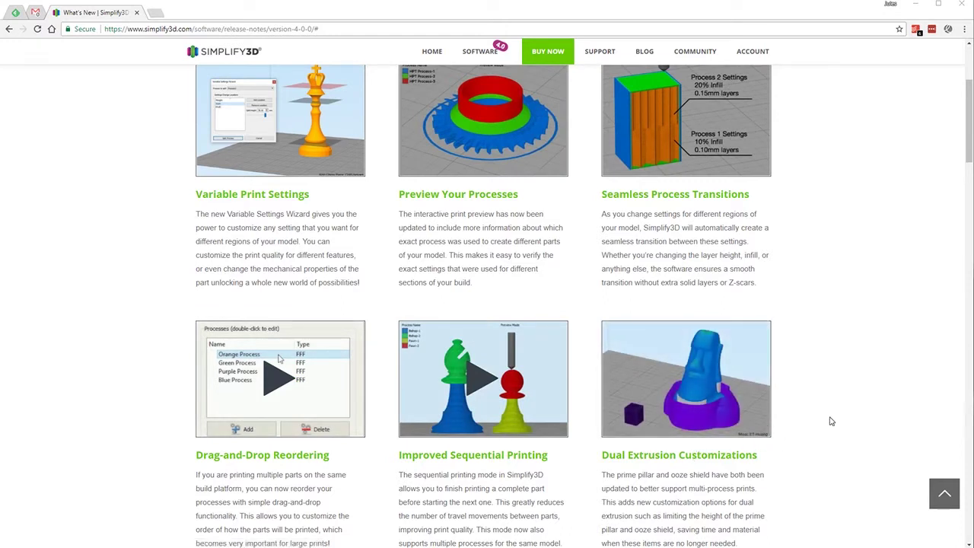
{"action": "scroll", "coordinate": [831, 421], "scroll_direction": "down", "scroll_amount": 1}
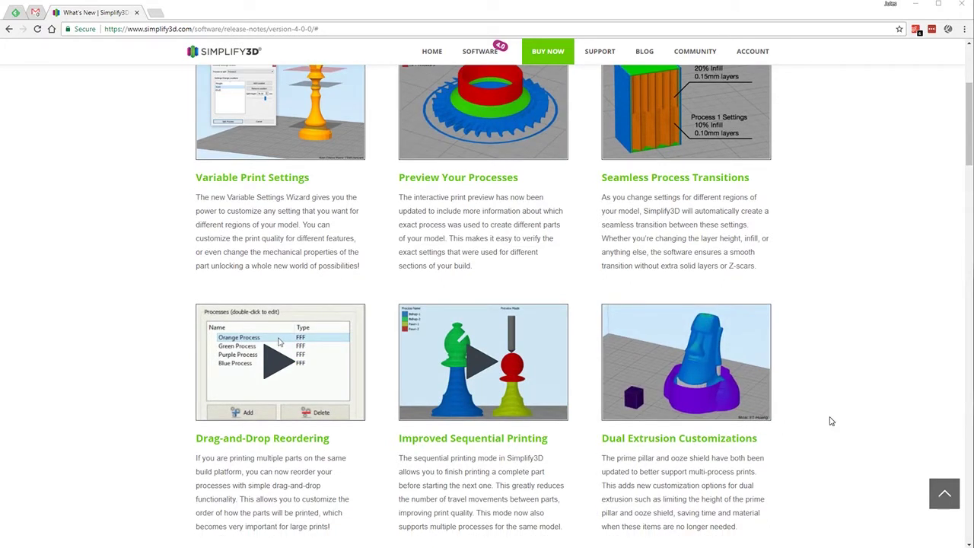
{"action": "scroll", "coordinate": [832, 421], "scroll_direction": "down", "scroll_amount": 2}
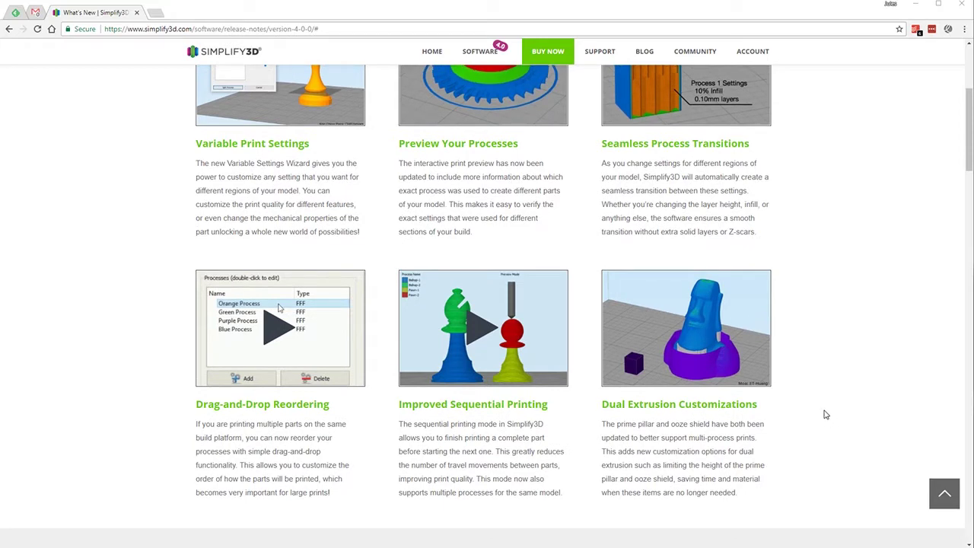
{"action": "scroll", "coordinate": [826, 415], "scroll_direction": "down", "scroll_amount": 3}
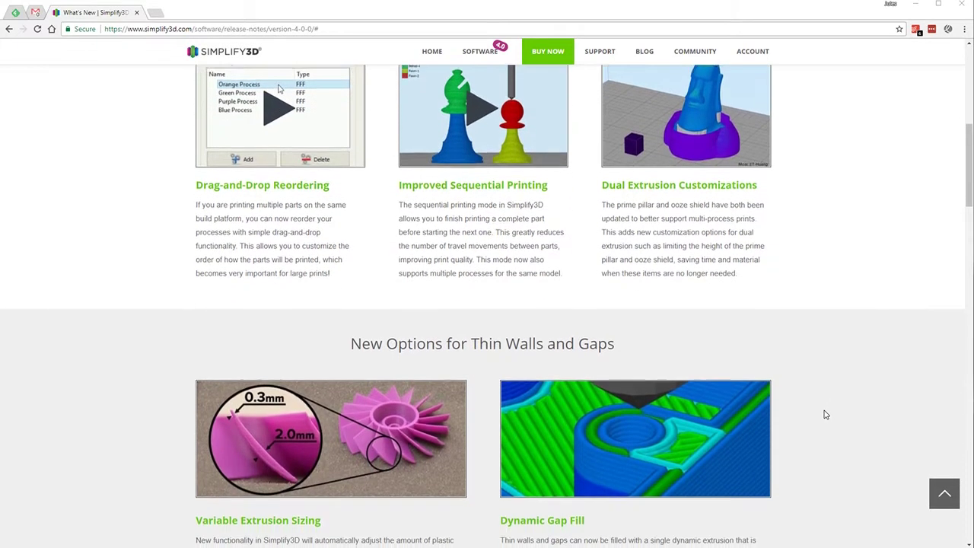
{"action": "scroll", "coordinate": [826, 415], "scroll_direction": "down", "scroll_amount": 2}
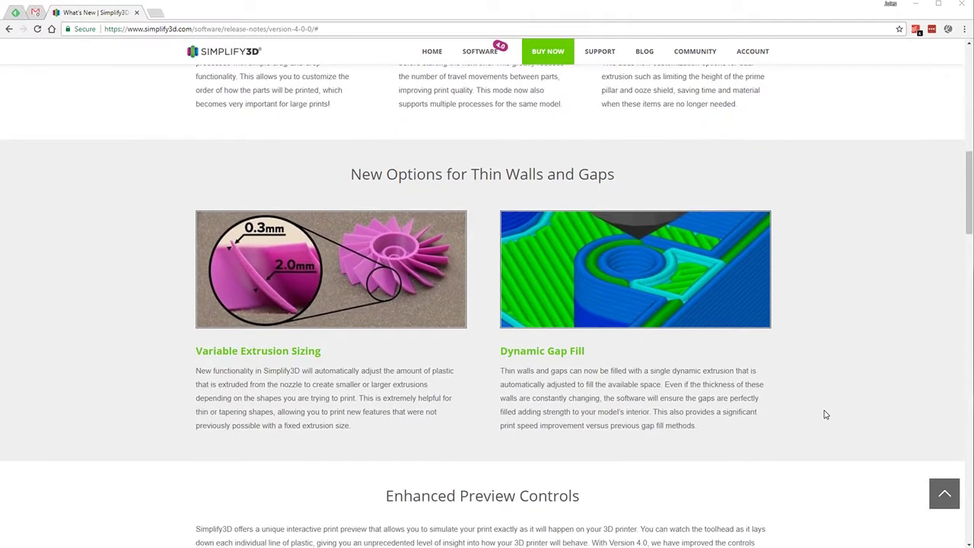
{"action": "scroll", "coordinate": [826, 414], "scroll_direction": "down", "scroll_amount": 1}
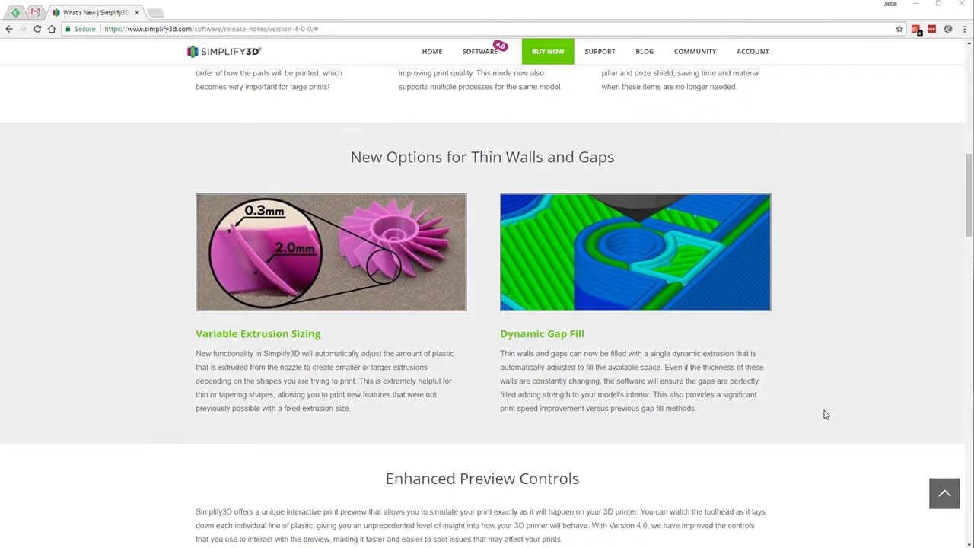
{"action": "scroll", "coordinate": [826, 415], "scroll_direction": "up", "scroll_amount": 2}
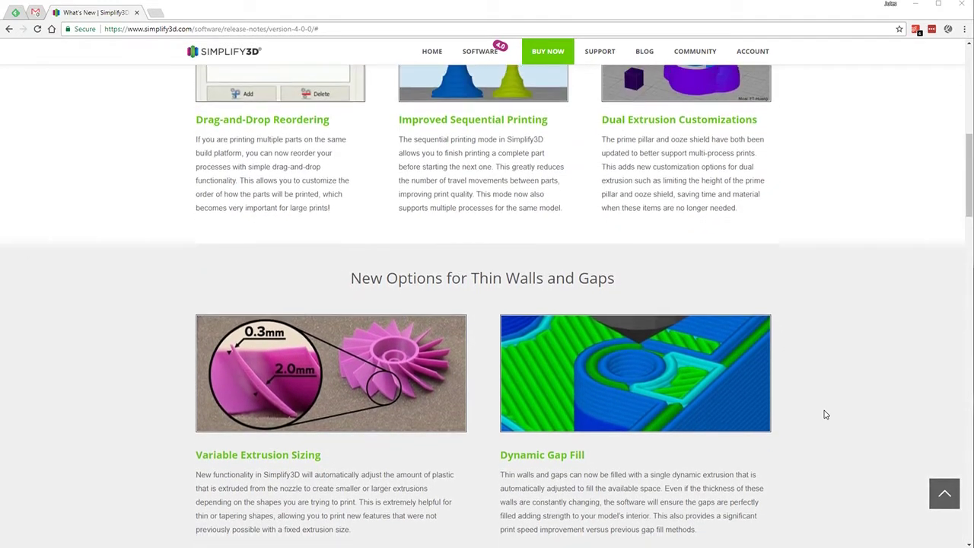
{"action": "scroll", "coordinate": [826, 415], "scroll_direction": "down", "scroll_amount": 2}
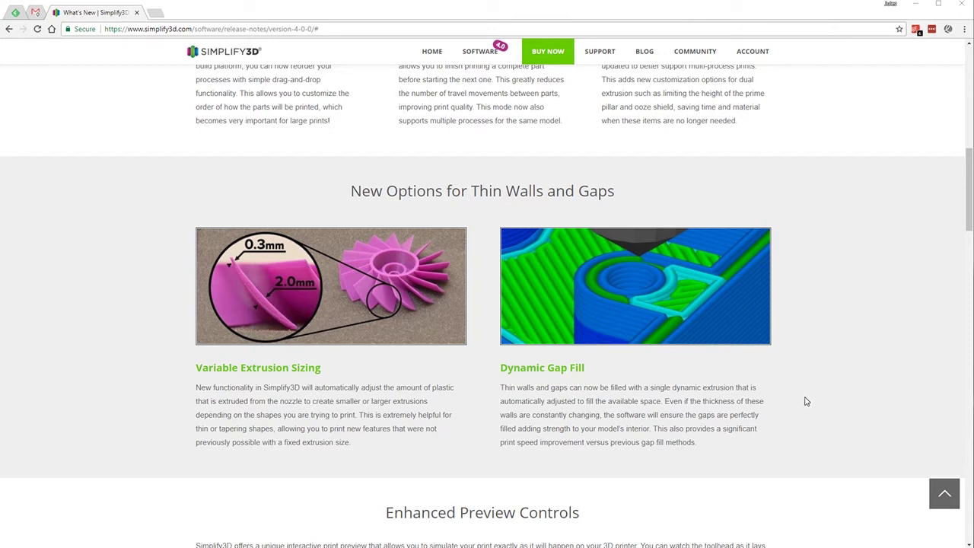
- Activate the Chrome window before moving to the Mad King Badge V3 model in Simplify3D
{"action": "left_click", "coordinate": [130, 402]}
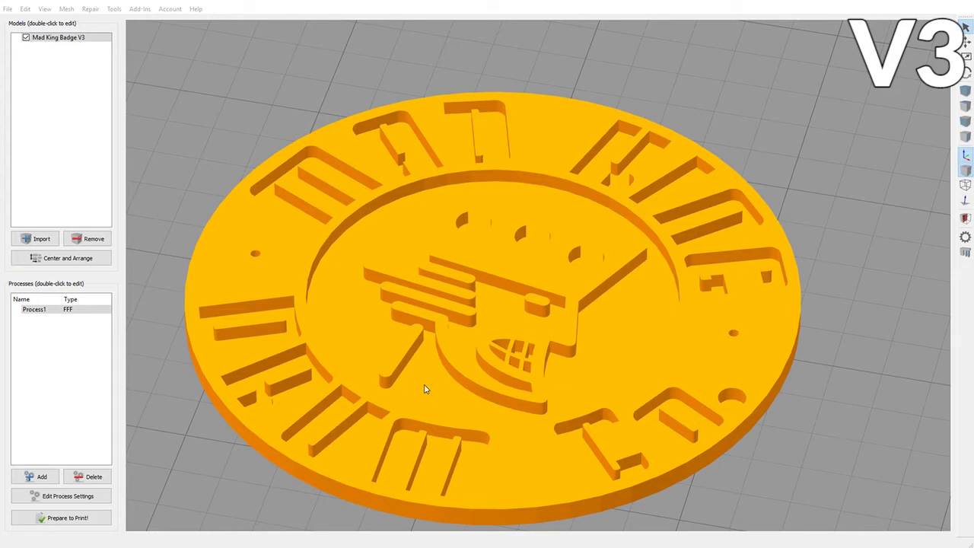
{"action": "scroll", "coordinate": [522, 363], "scroll_direction": "up", "scroll_amount": 2}
{"action": "scroll", "coordinate": [522, 360], "scroll_direction": "down", "scroll_amount": 5}
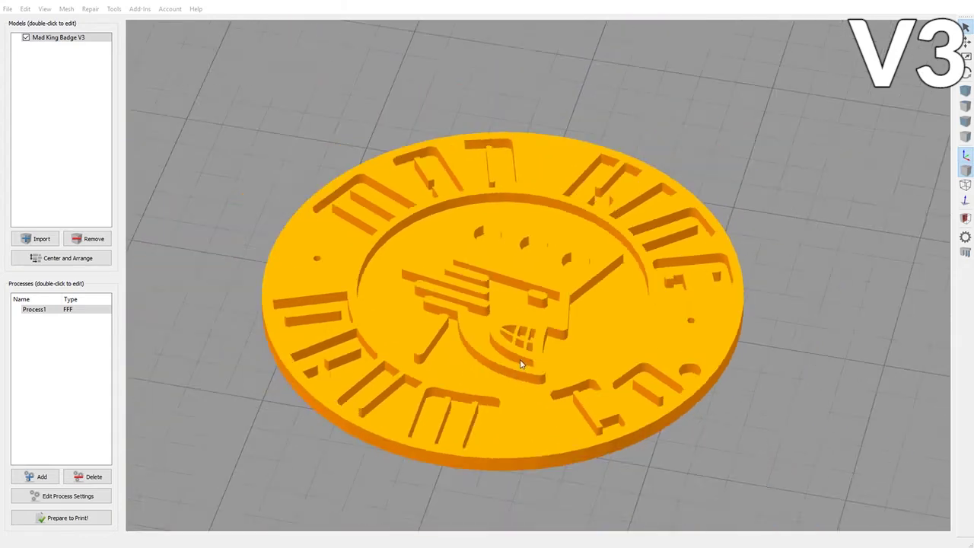
{"action": "scroll", "coordinate": [539, 279], "scroll_direction": "up", "scroll_amount": 6}
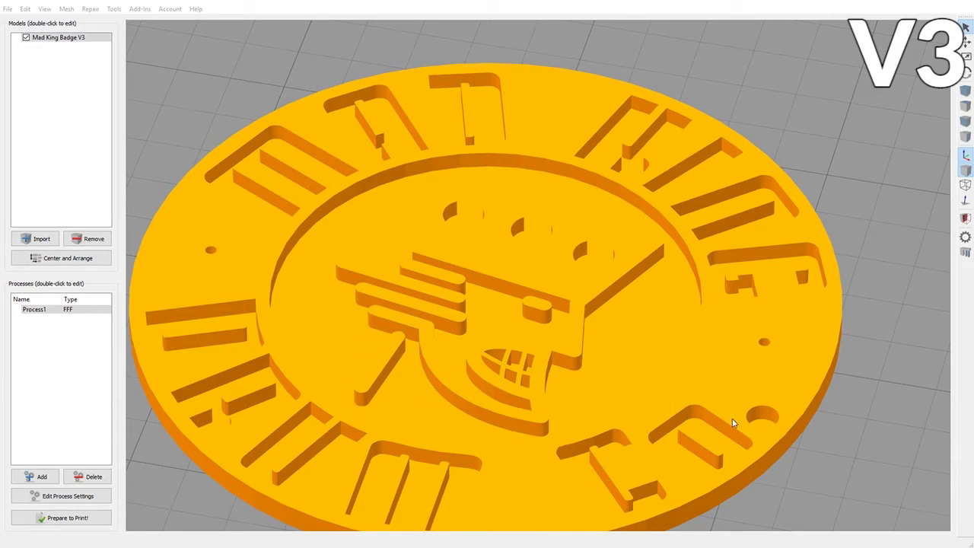
{"action": "scroll", "coordinate": [442, 396], "scroll_direction": "down", "scroll_amount": 1}
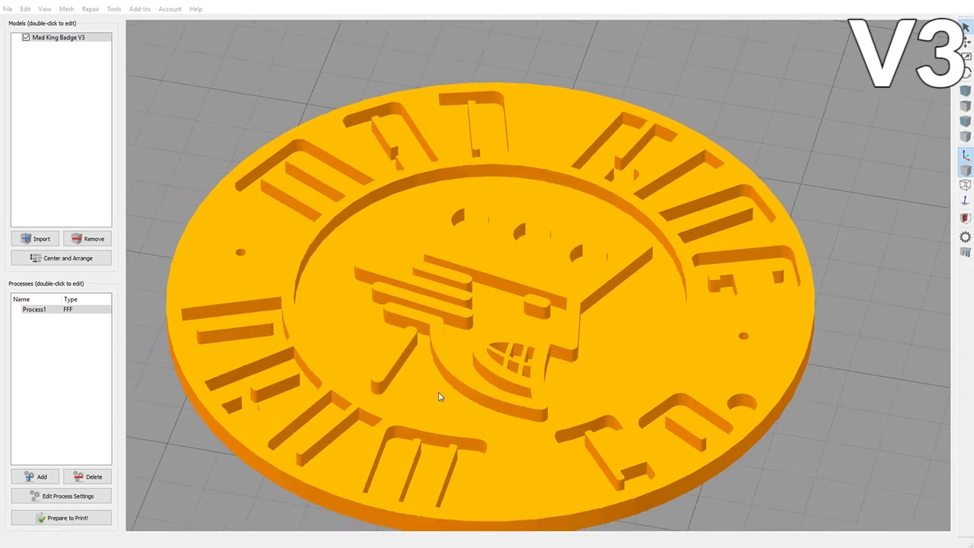
- Enable Thin Wall Behavior on the Advanced tab of the process settings
{"action": "left_click", "coordinate": [58, 495]}
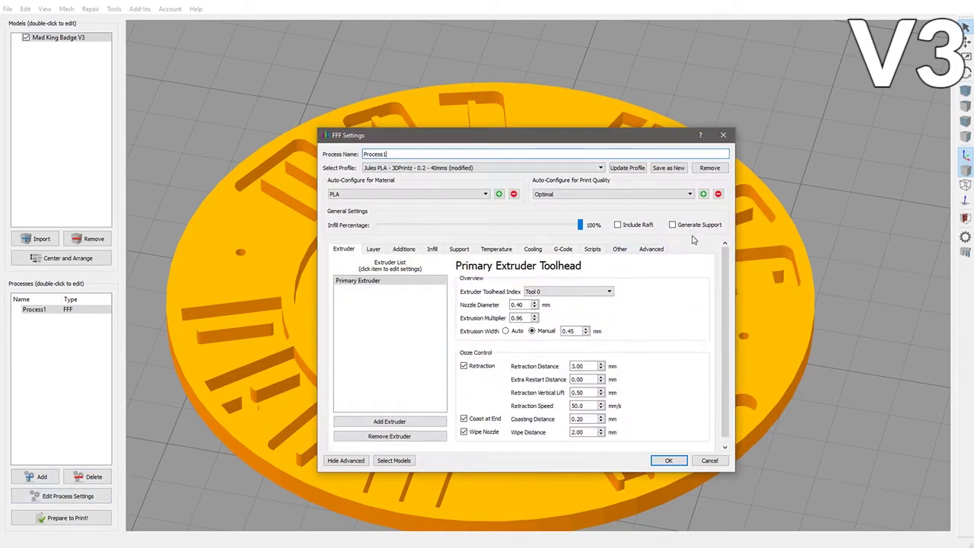
{"action": "left_click", "coordinate": [656, 252]}
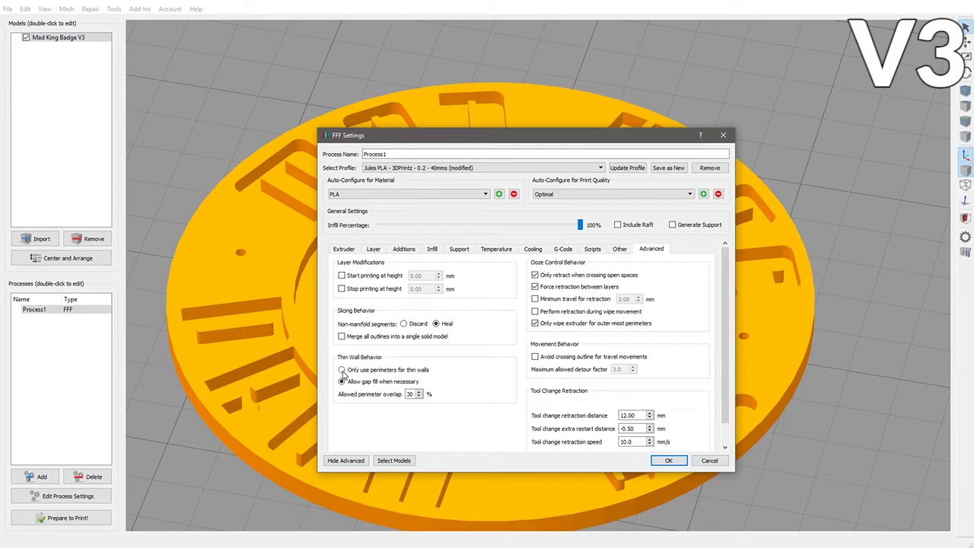
{"action": "mouse_move", "coordinate": [342, 373]}
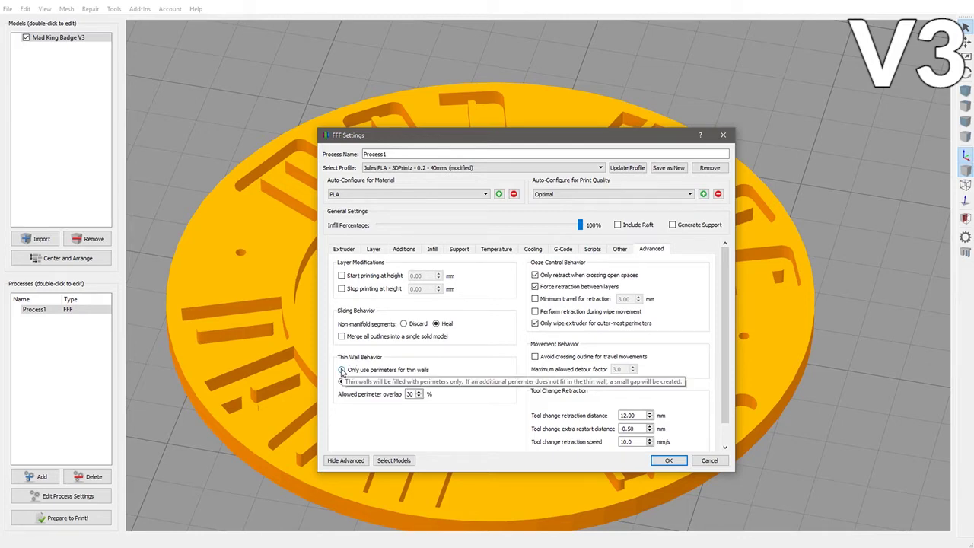
{"action": "left_click", "coordinate": [668, 461]}
- Slice the badge and zoom into the toolpath preview, estimated at 26 minutes and 4.85 g
{"action": "left_click", "coordinate": [38, 519]}
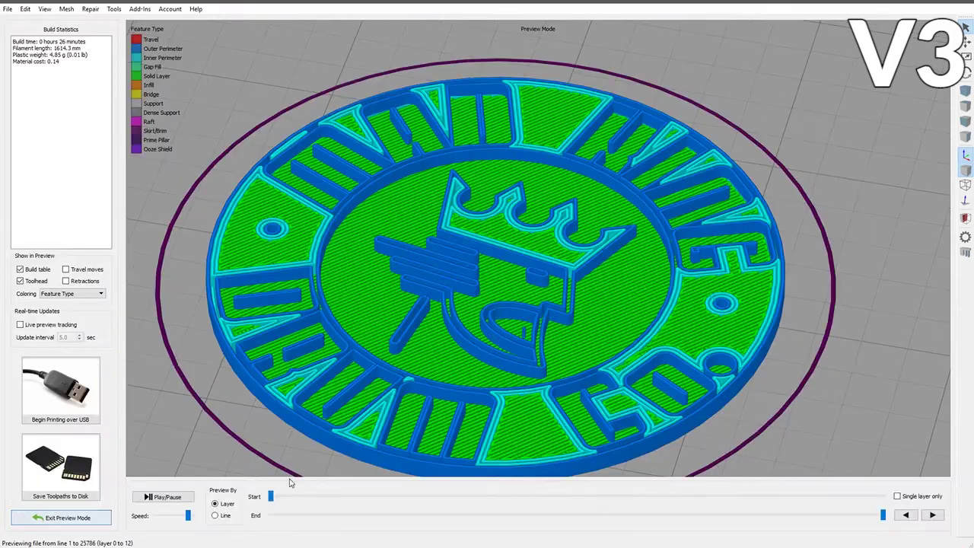
{"action": "scroll", "coordinate": [517, 406], "scroll_direction": "down", "scroll_amount": 2}
{"action": "scroll", "coordinate": [499, 358], "scroll_direction": "up", "scroll_amount": 5}
{"action": "scroll", "coordinate": [500, 358], "scroll_direction": "up", "scroll_amount": 3}
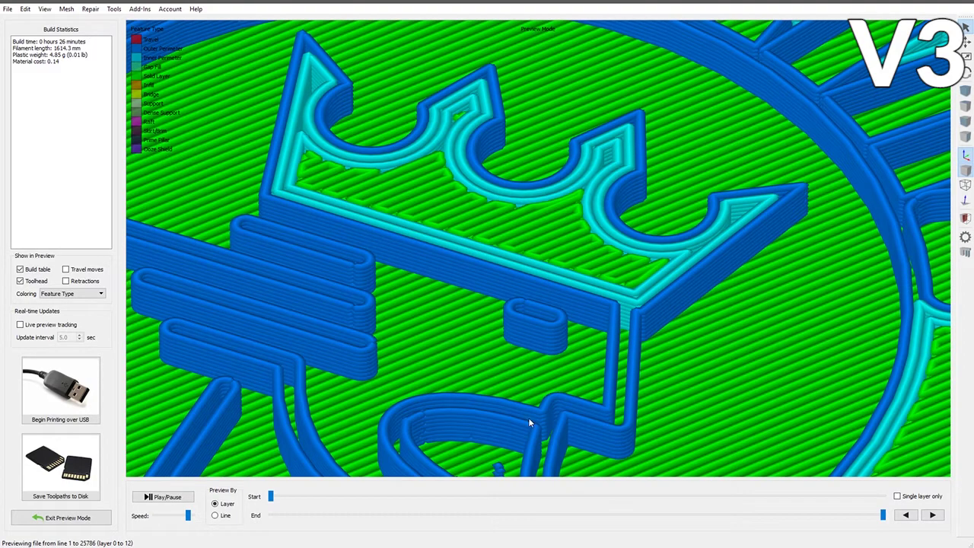
{"action": "scroll", "coordinate": [472, 398], "scroll_direction": "down", "scroll_amount": 10}
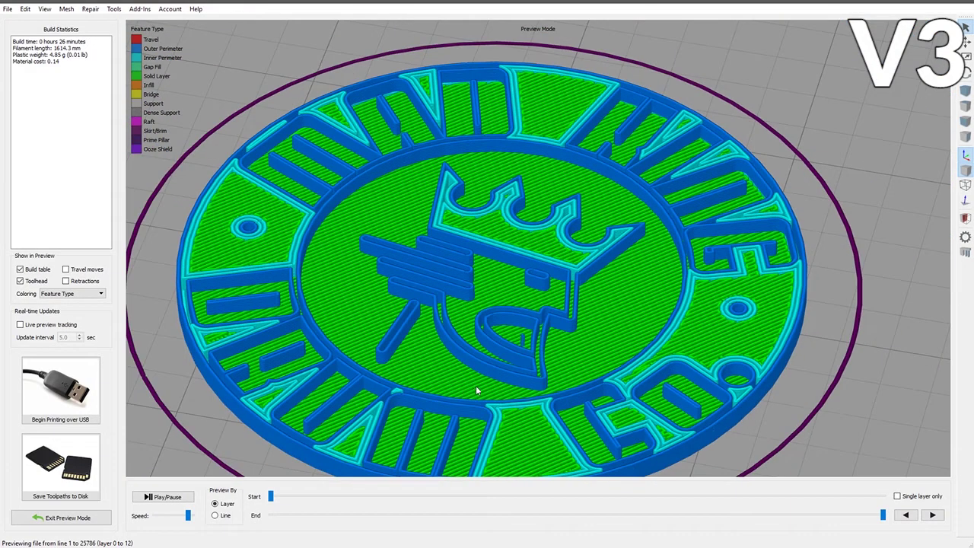
{"action": "left_click", "coordinate": [76, 518]}
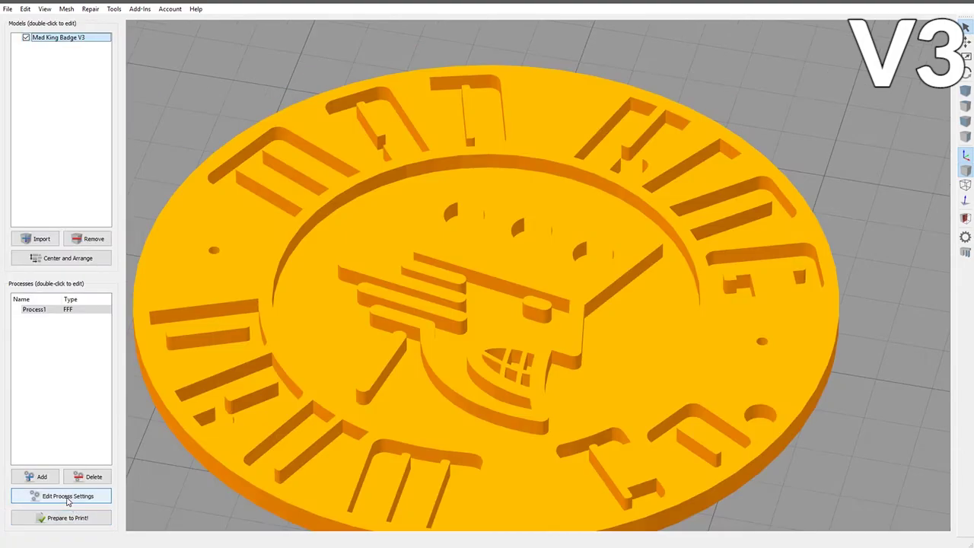
{"action": "left_click", "coordinate": [68, 496]}
{"action": "left_click", "coordinate": [651, 251]}
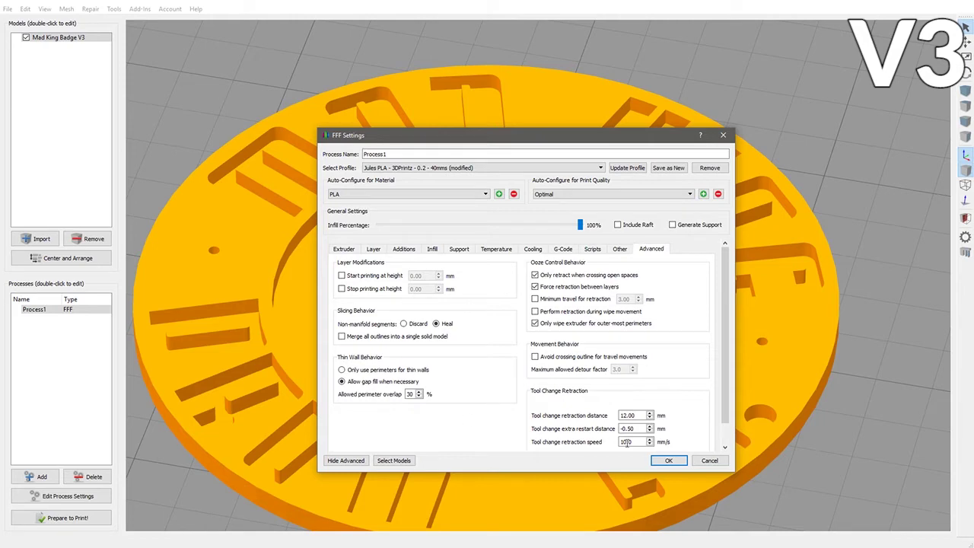
{"action": "left_click", "coordinate": [669, 462]}
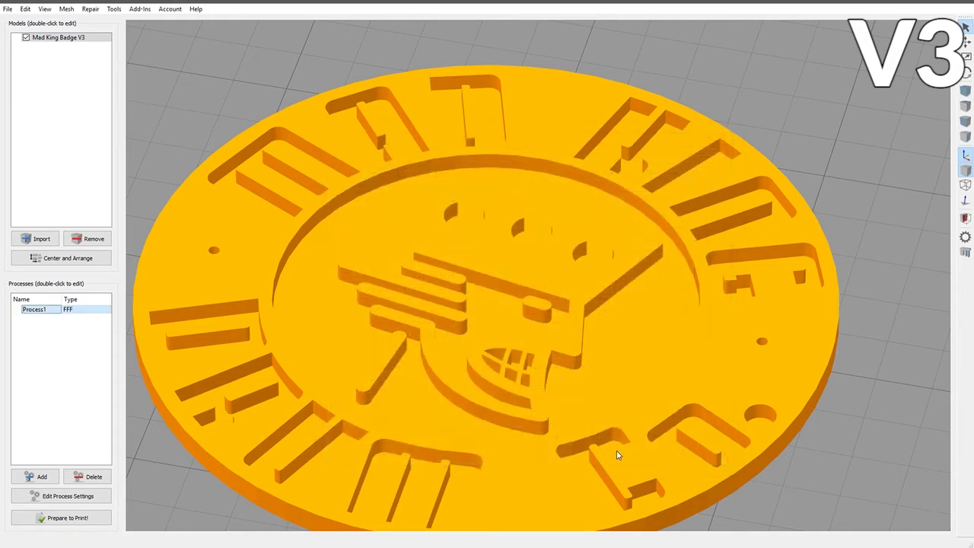
{"action": "left_click", "coordinate": [70, 518]}
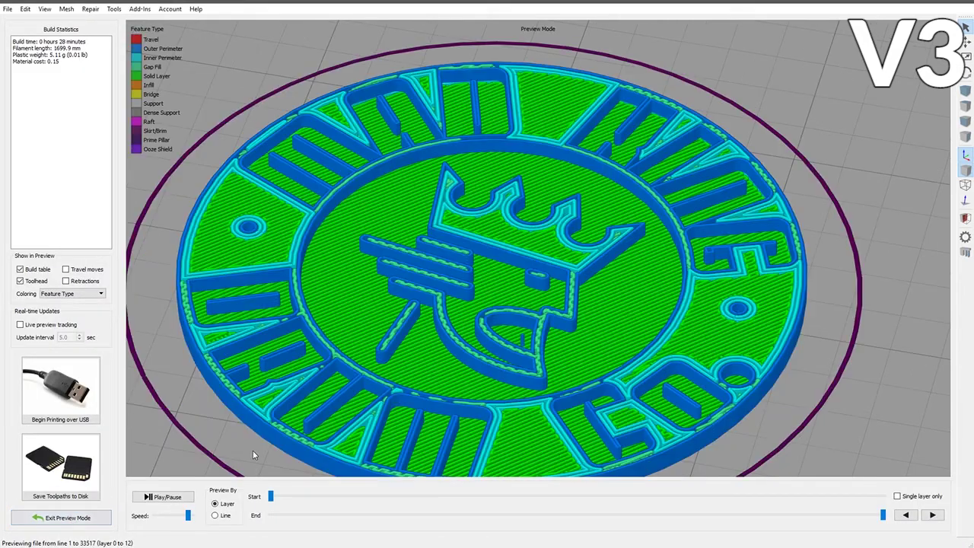
{"action": "scroll", "coordinate": [522, 333], "scroll_direction": "up", "scroll_amount": 6}
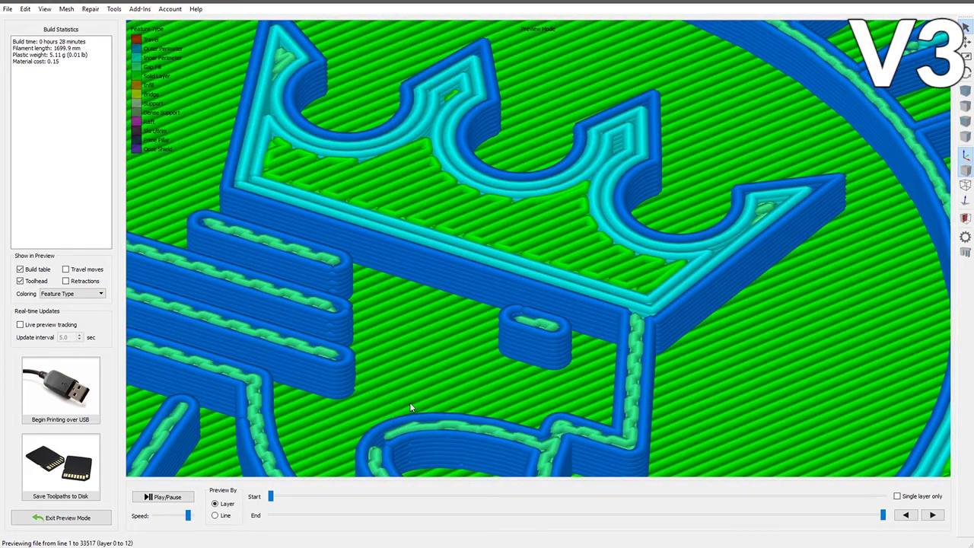
{"action": "scroll", "coordinate": [513, 392], "scroll_direction": "down", "scroll_amount": 6}
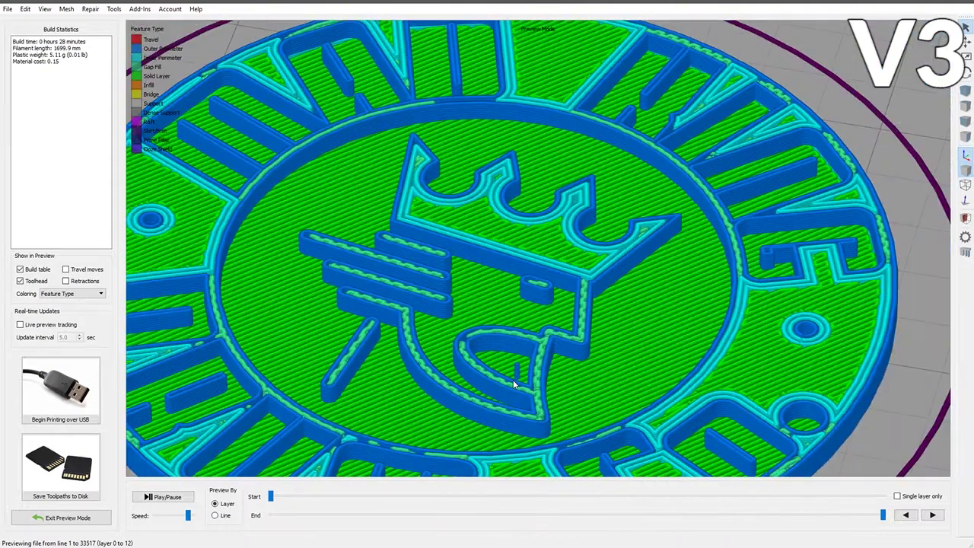
{"action": "left_click_drag", "start_coordinate": [875, 515], "coordinate": [815, 516]}
{"action": "left_click_drag", "start_coordinate": [272, 496], "coordinate": [816, 502]}
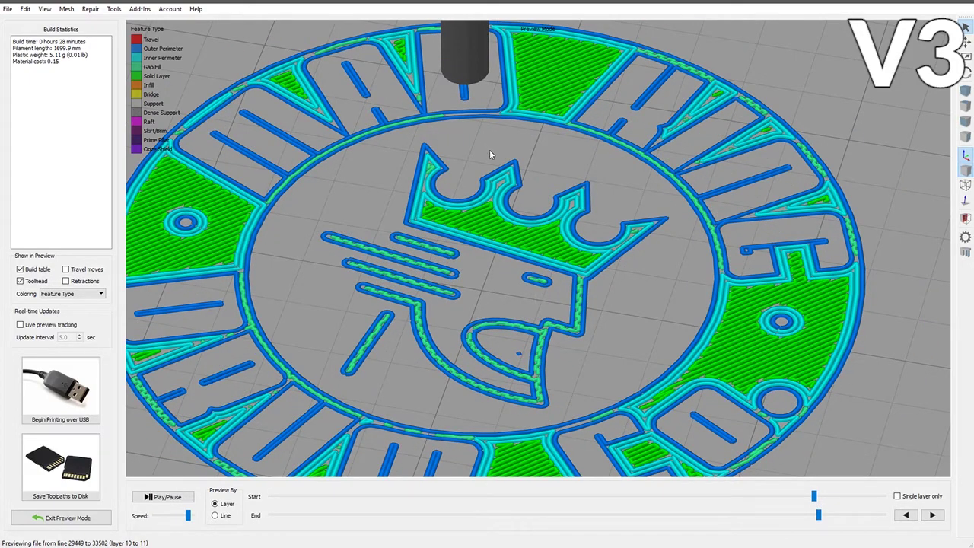
{"action": "scroll", "coordinate": [554, 426], "scroll_direction": "down", "scroll_amount": 3}
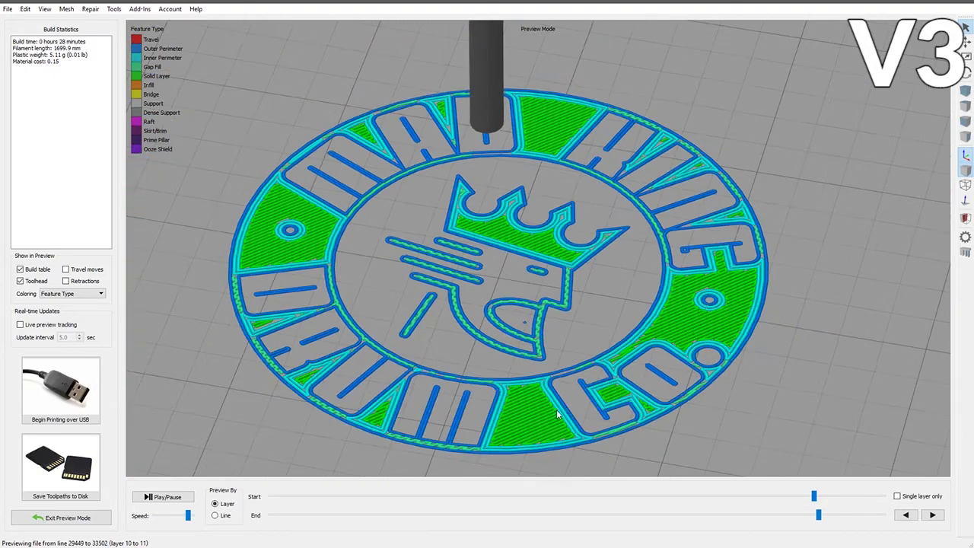
{"action": "scroll", "coordinate": [556, 406], "scroll_direction": "up", "scroll_amount": 3}
{"action": "right_click_drag", "start_coordinate": [575, 440], "coordinate": [573, 374]}
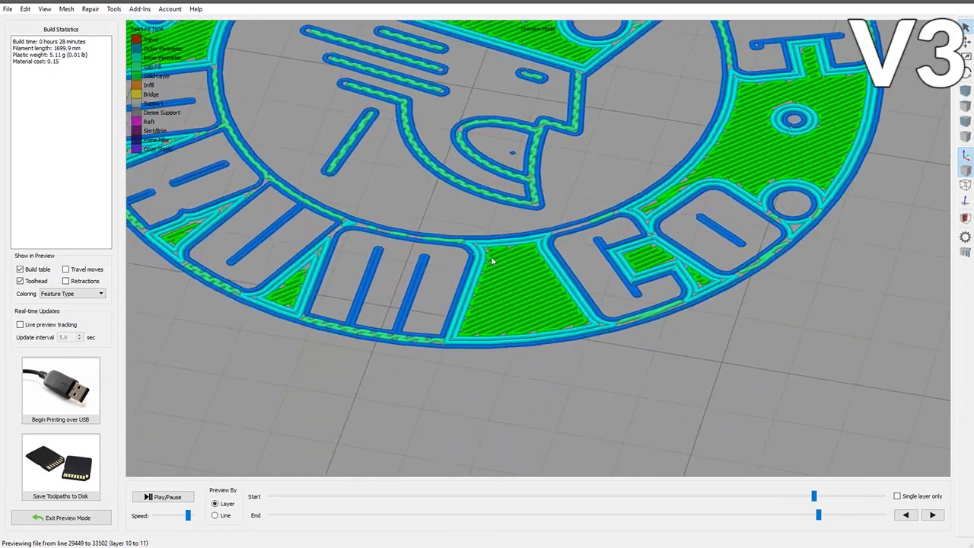
{"action": "scroll", "coordinate": [503, 253], "scroll_direction": "up", "scroll_amount": 5}
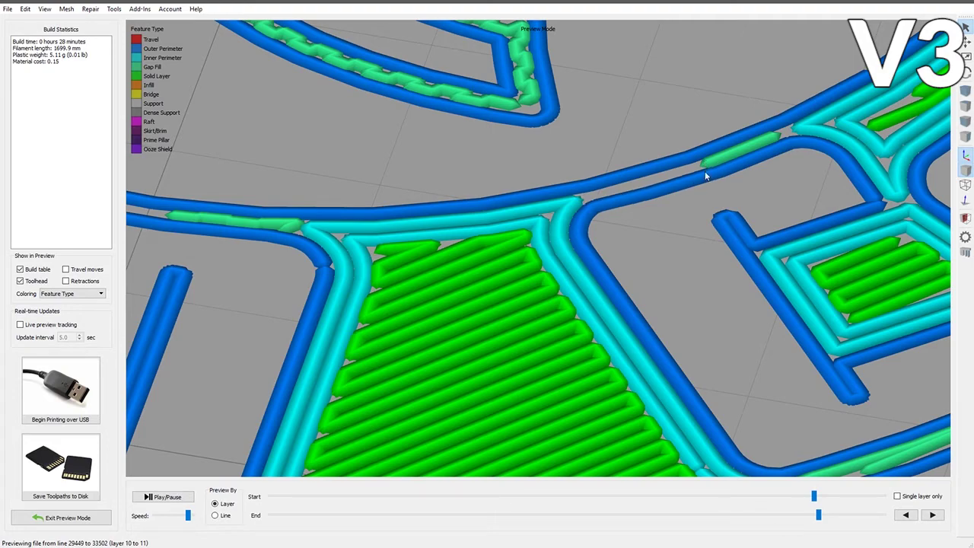
{"action": "scroll", "coordinate": [651, 266], "scroll_direction": "down", "scroll_amount": 5}
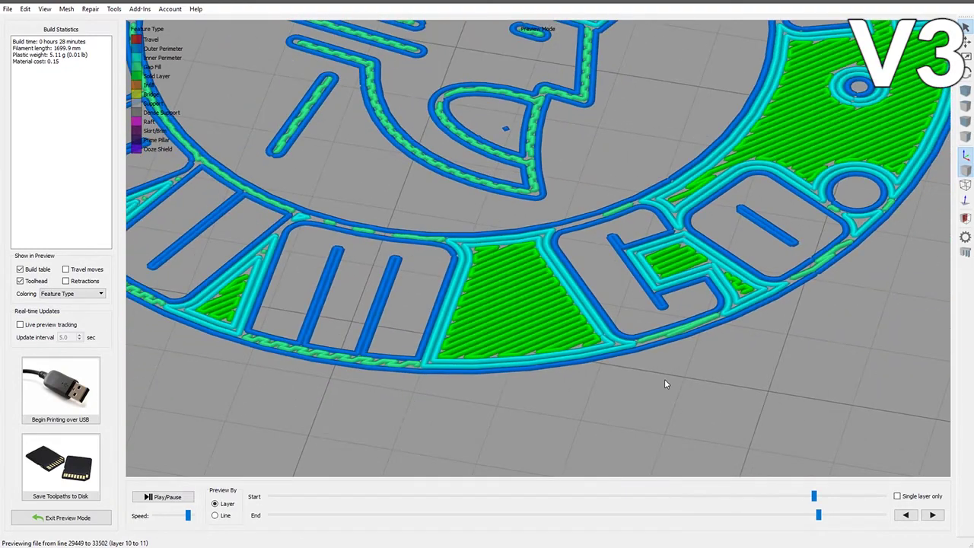
- Extend the preview range to layer 12, then limit it to the final layer
{"action": "left_click_drag", "start_coordinate": [820, 518], "coordinate": [882, 516]}
{"action": "left_click_drag", "start_coordinate": [813, 496], "coordinate": [270, 496]}
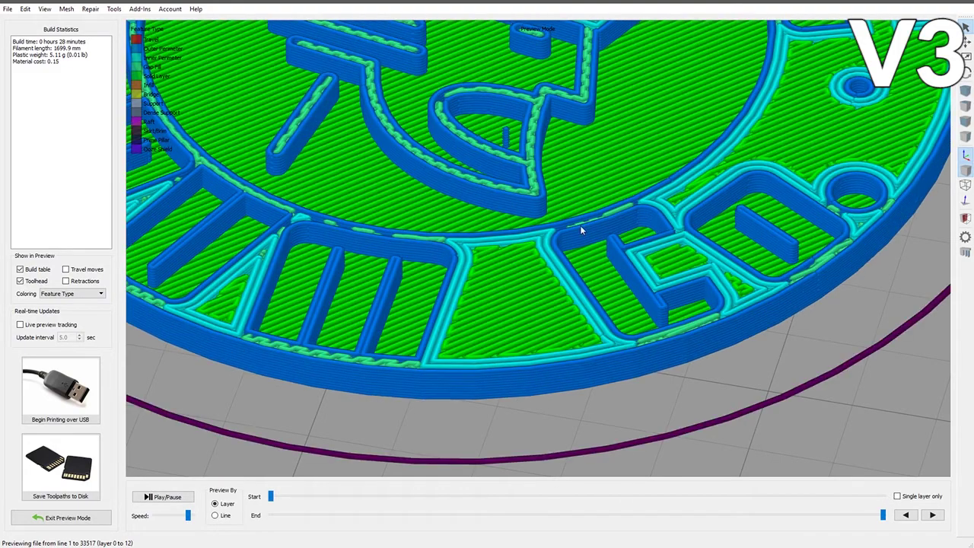
{"action": "scroll", "coordinate": [607, 237], "scroll_direction": "up", "scroll_amount": 3}
{"action": "scroll", "coordinate": [607, 237], "scroll_direction": "up", "scroll_amount": 5}
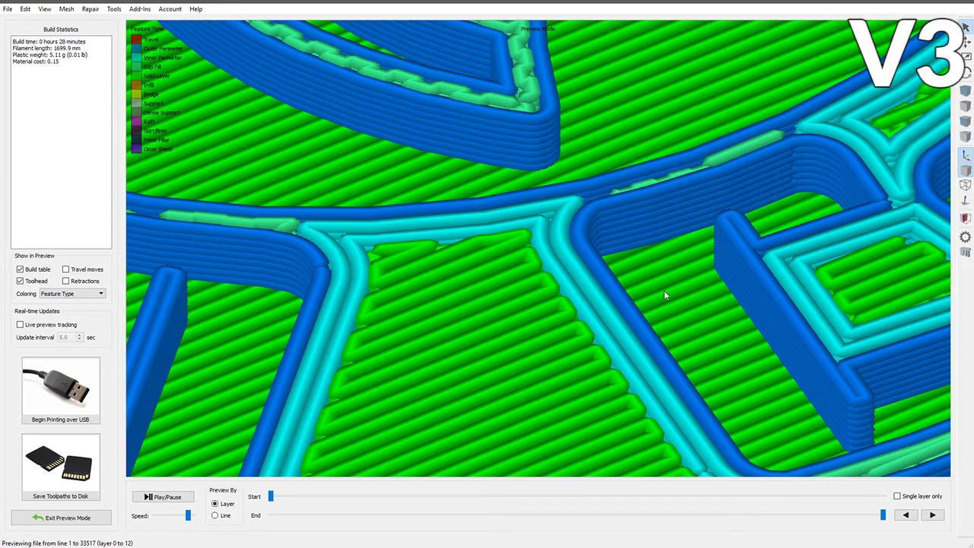
- Orbit the view to see the crown from the other side and the lower ring letters
{"action": "scroll", "coordinate": [704, 305], "scroll_direction": "down", "scroll_amount": 5}
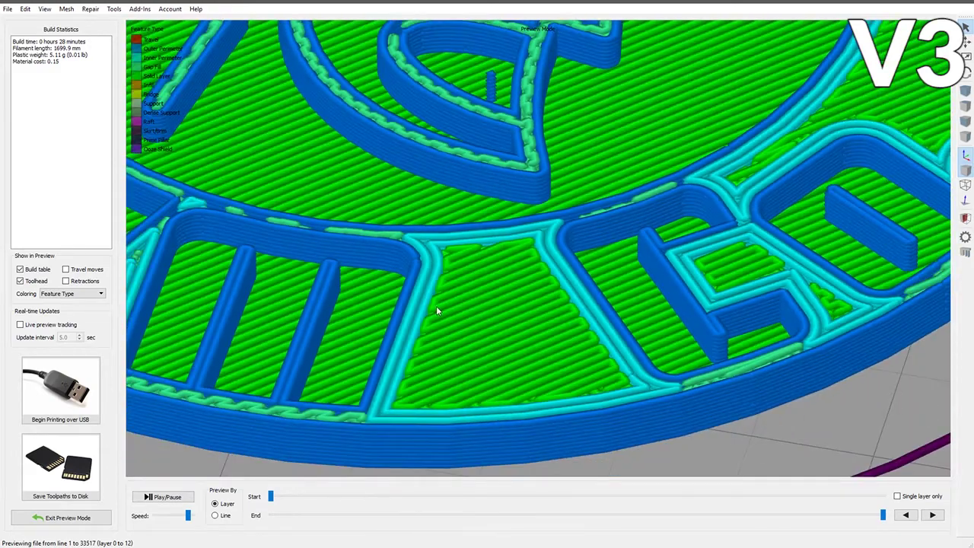
{"action": "scroll", "coordinate": [384, 228], "scroll_direction": "down", "scroll_amount": 6}
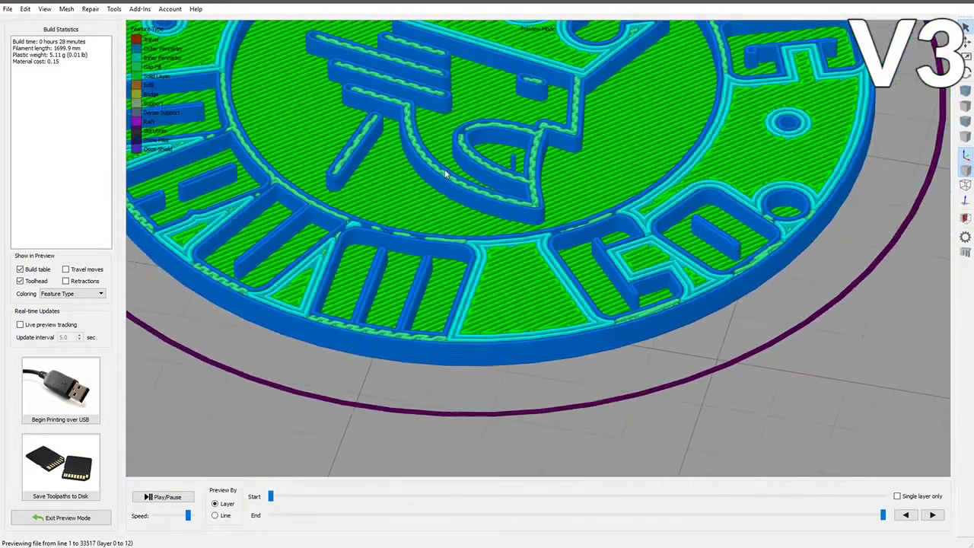
{"action": "left_click_drag", "start_coordinate": [446, 174], "coordinate": [446, 262]}
{"action": "left_click_drag", "start_coordinate": [488, 307], "coordinate": [509, 287]}
- Exit the preview, re-slice the V3 badge and zoom around the full toolpath preview
{"action": "left_click", "coordinate": [53, 520]}
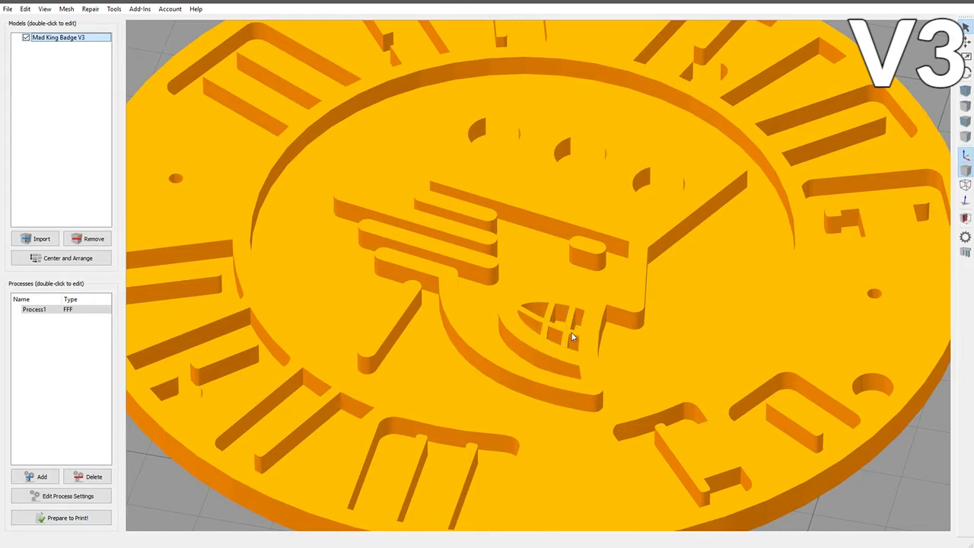
{"action": "left_click", "coordinate": [73, 521]}
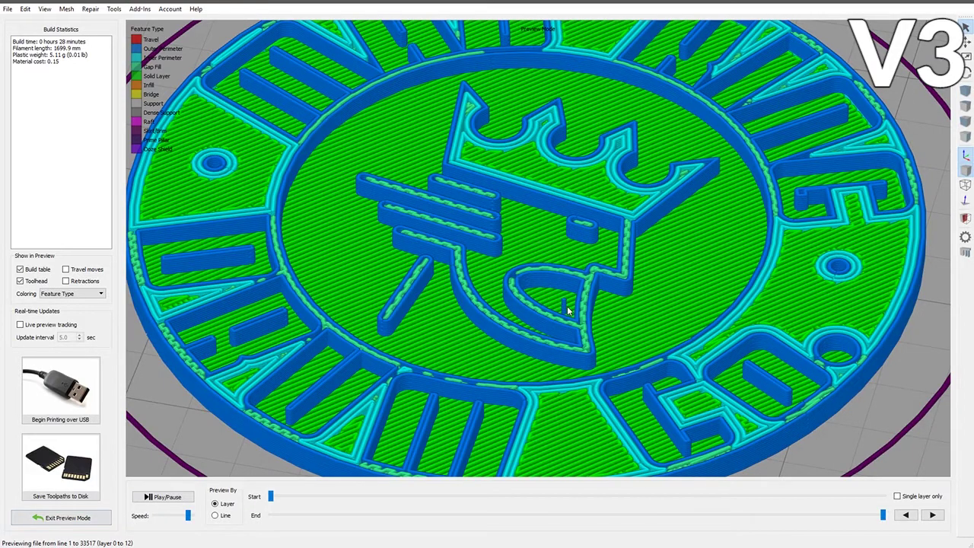
{"action": "scroll", "coordinate": [567, 310], "scroll_direction": "up", "scroll_amount": 3}
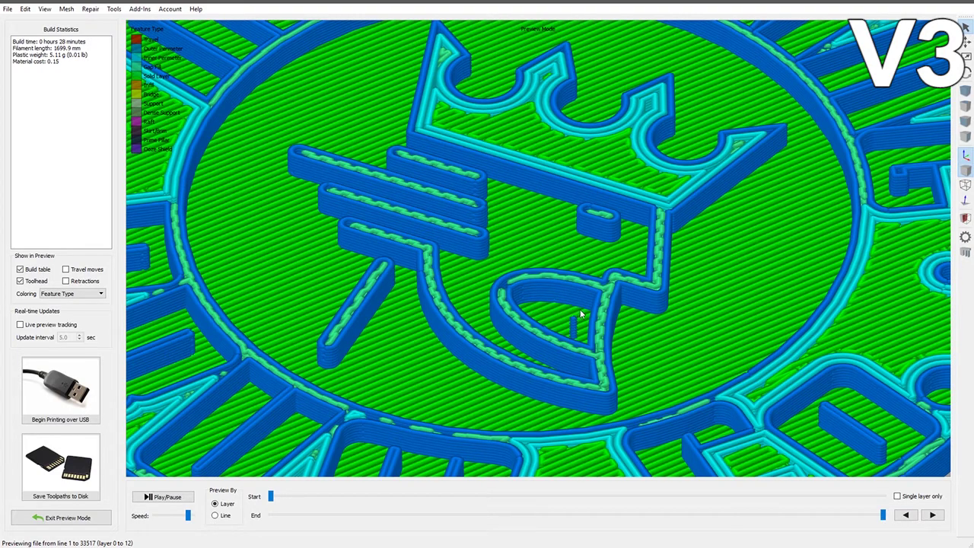
{"action": "scroll", "coordinate": [574, 354], "scroll_direction": "down", "scroll_amount": 8}
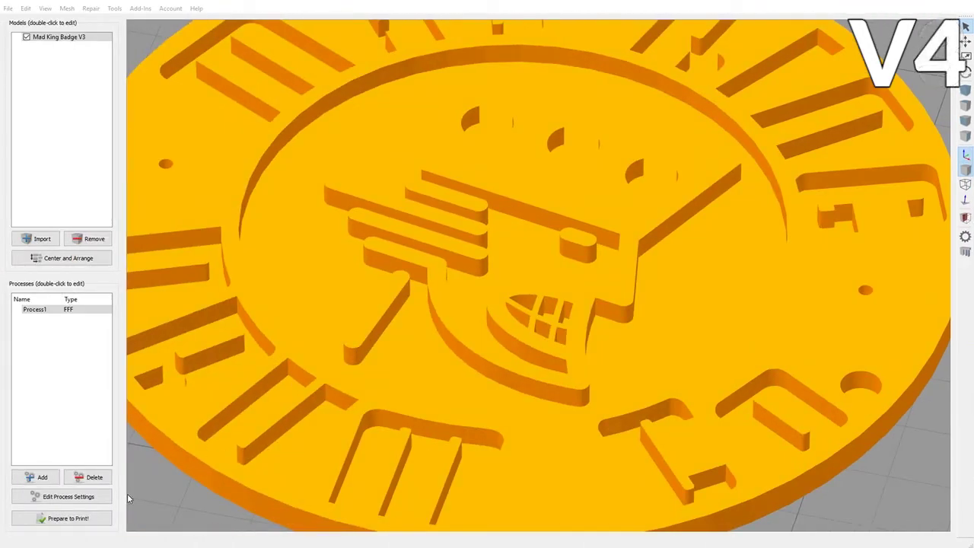
- Set External Thin Wall Type to Perimeters only and Internal Thin Wall Type to Allow gap fill
{"action": "left_click", "coordinate": [79, 499]}
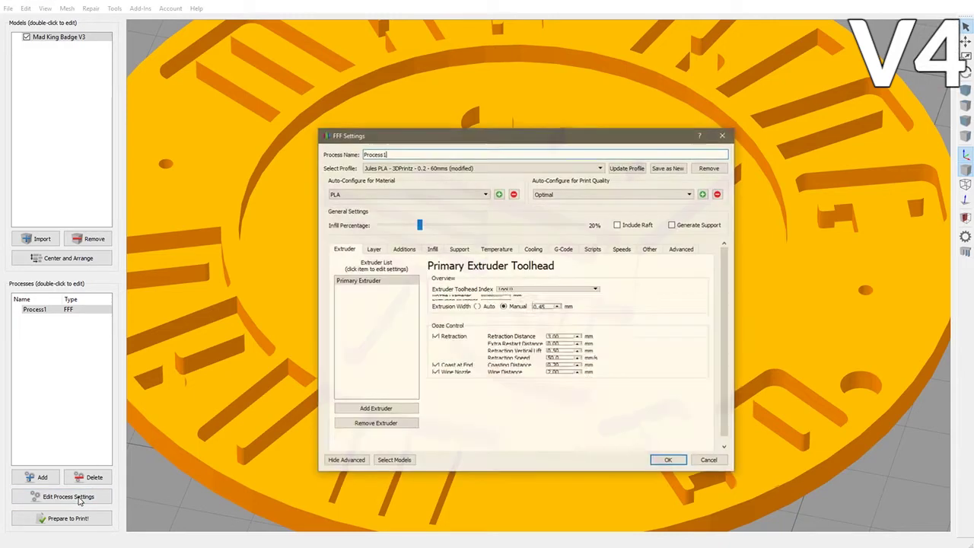
{"action": "left_click", "coordinate": [691, 252]}
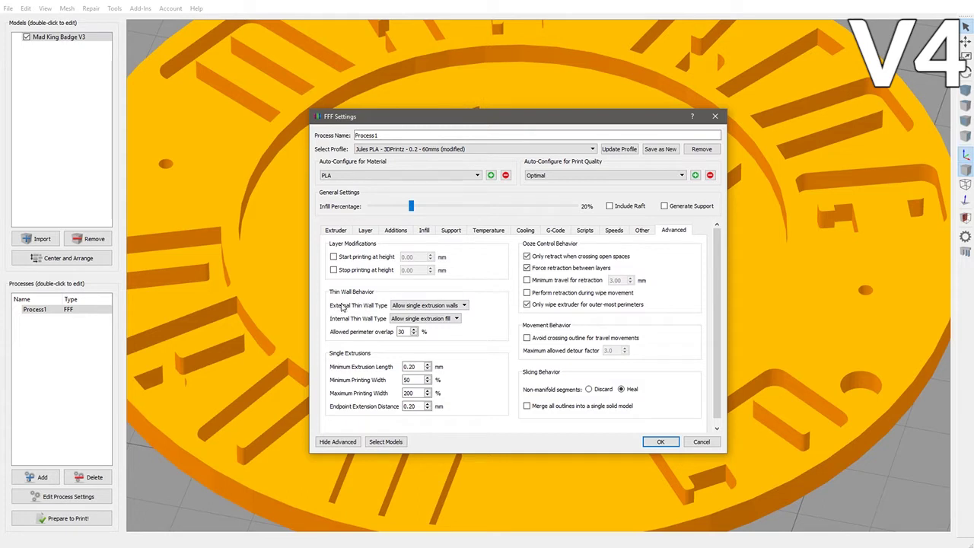
{"action": "left_click", "coordinate": [417, 308]}
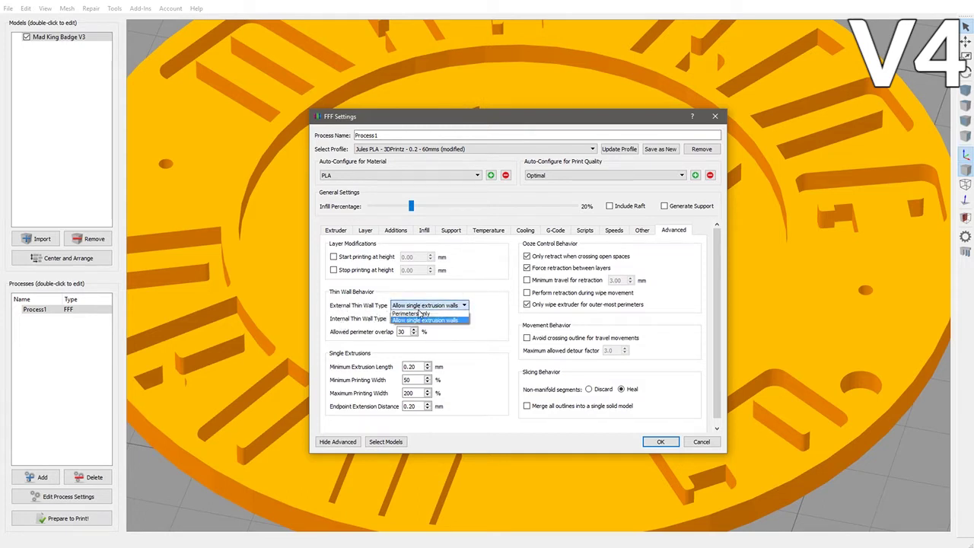
{"action": "left_click", "coordinate": [419, 313]}
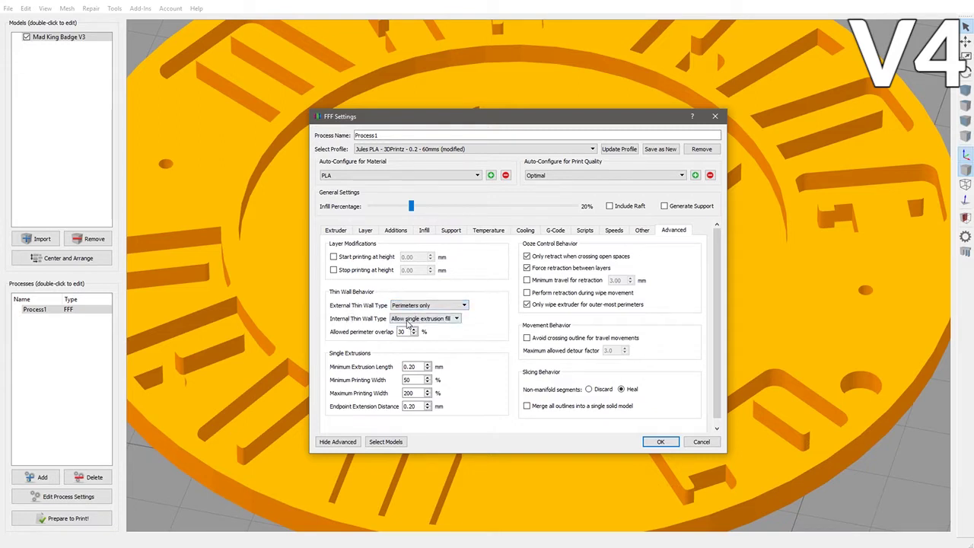
{"action": "left_click", "coordinate": [409, 319]}
{"action": "left_click", "coordinate": [405, 334]}
{"action": "left_click", "coordinate": [415, 319]}
{"action": "left_click", "coordinate": [405, 340]}
{"action": "left_click", "coordinate": [659, 442]}
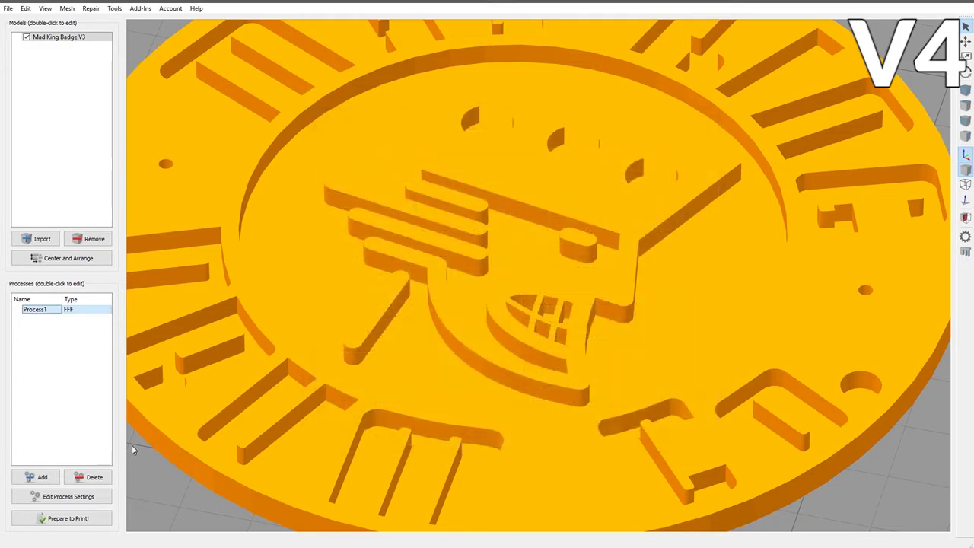
- Re-slice the badge: layer 11 preview estimates 20 minutes, 1663.9 mm filament, 5.00 g
{"action": "left_click", "coordinate": [63, 520]}
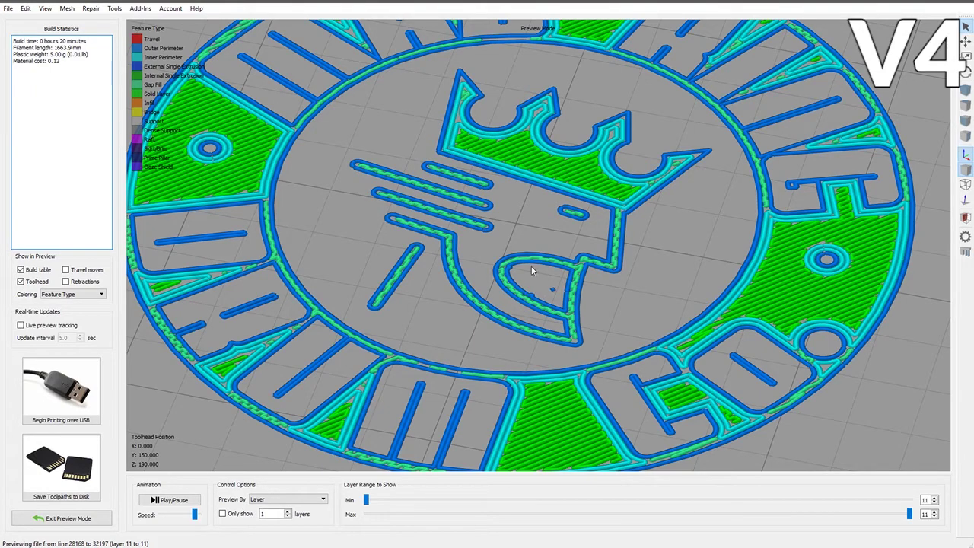
- Set external thin walls to Allow single extrusion walls and internal to Allow single extrusion fill, then re-slice
{"action": "left_click", "coordinate": [55, 520]}
{"action": "left_click", "coordinate": [68, 496]}
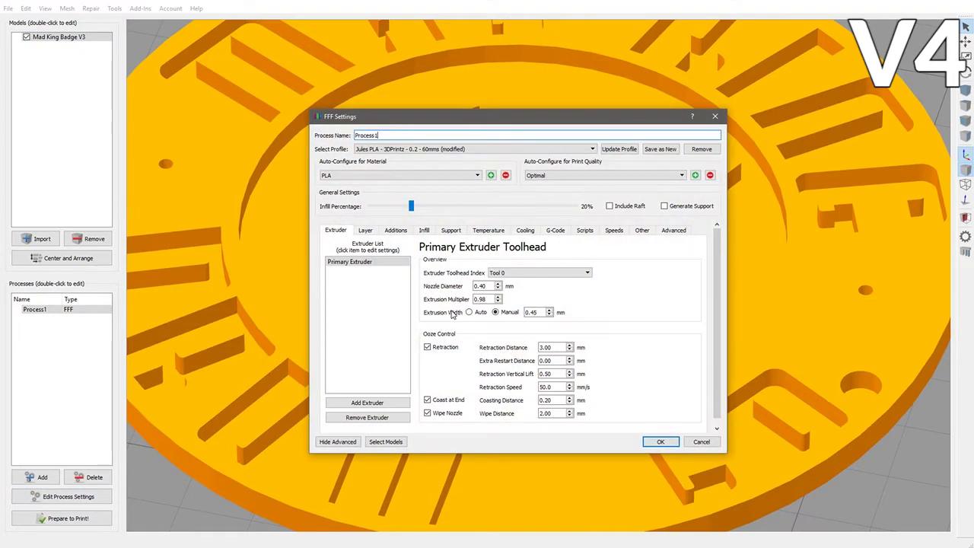
{"action": "left_click", "coordinate": [673, 229]}
{"action": "left_click", "coordinate": [417, 305]}
{"action": "left_click", "coordinate": [405, 320]}
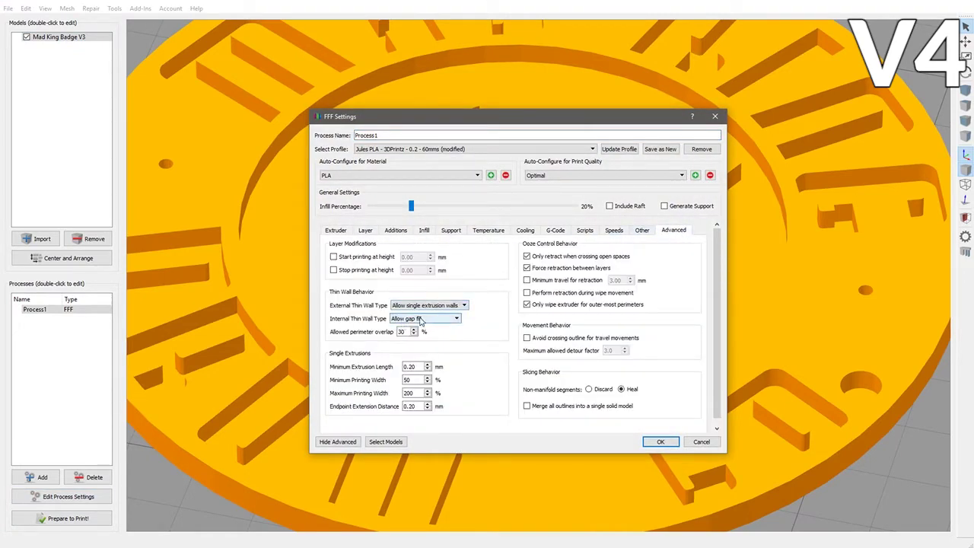
{"action": "left_click", "coordinate": [408, 320]}
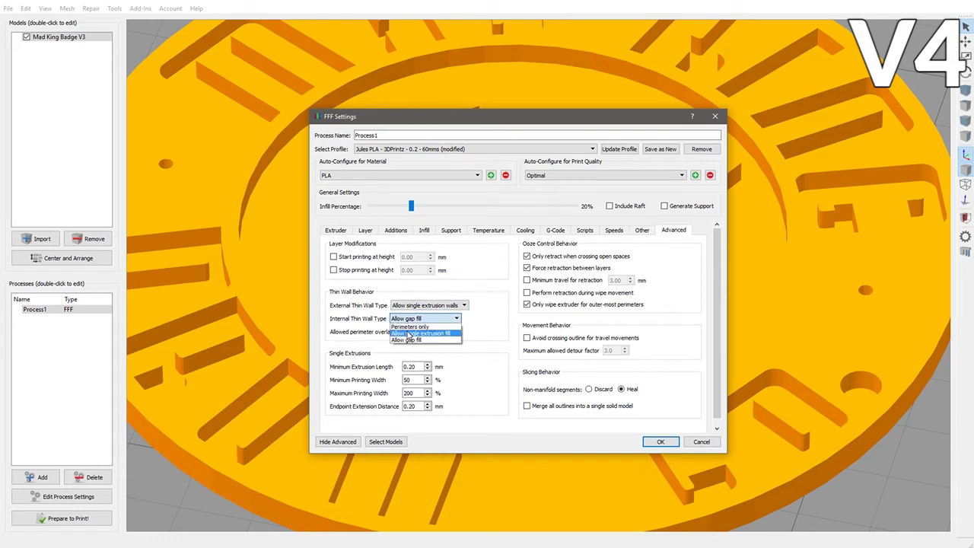
{"action": "left_click", "coordinate": [407, 333]}
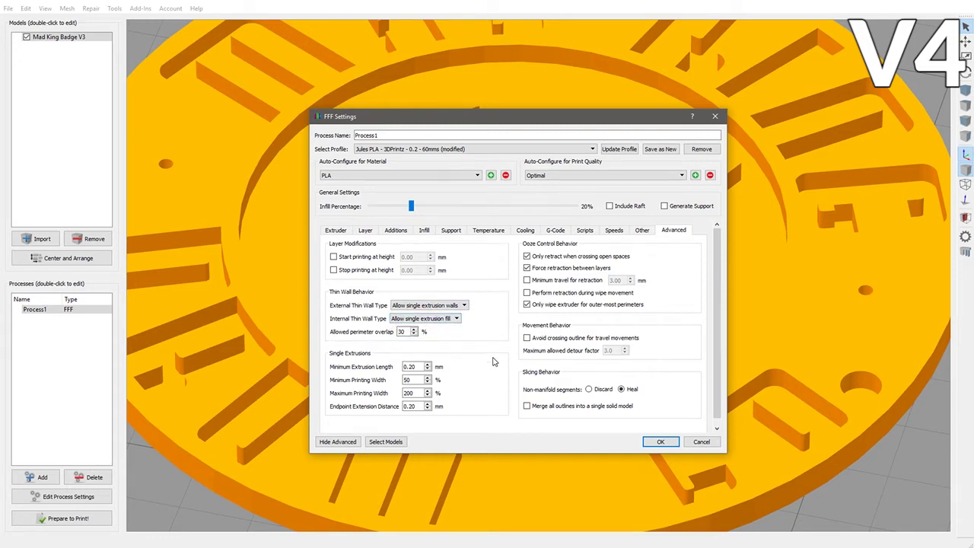
{"action": "left_click", "coordinate": [660, 441]}
{"action": "left_click", "coordinate": [85, 517]}
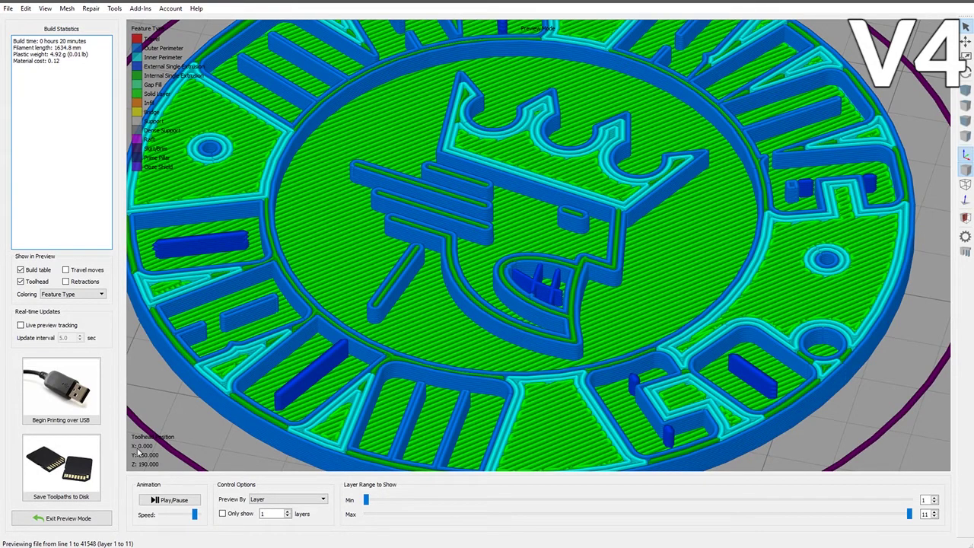
- Exit the single-extrusion toolpath preview to return to the solid badge model
{"action": "left_click", "coordinate": [67, 518]}
- Check the 50% Minimum Printing Width on Advanced and the 0.45 mm Extrusion Width on Extruder
{"action": "left_click", "coordinate": [76, 496]}
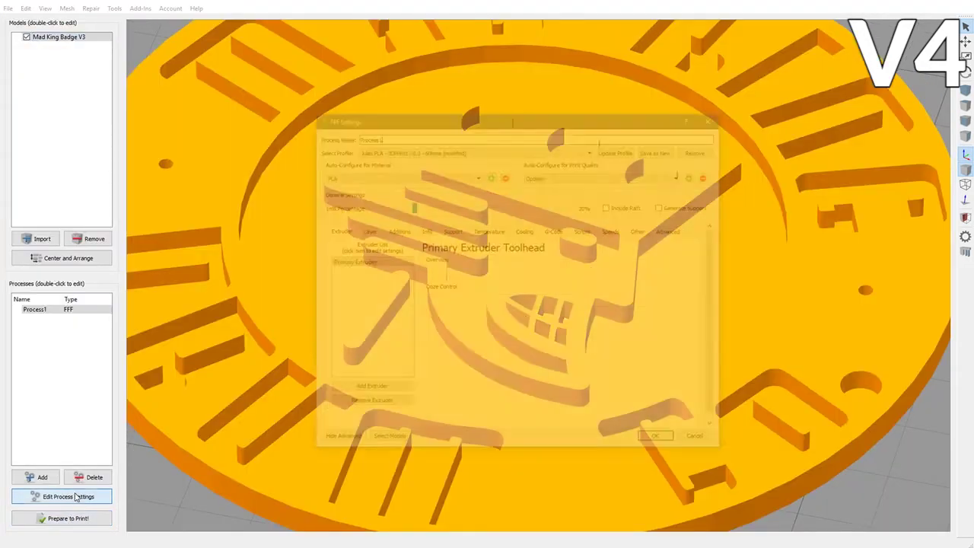
{"action": "left_click", "coordinate": [674, 230]}
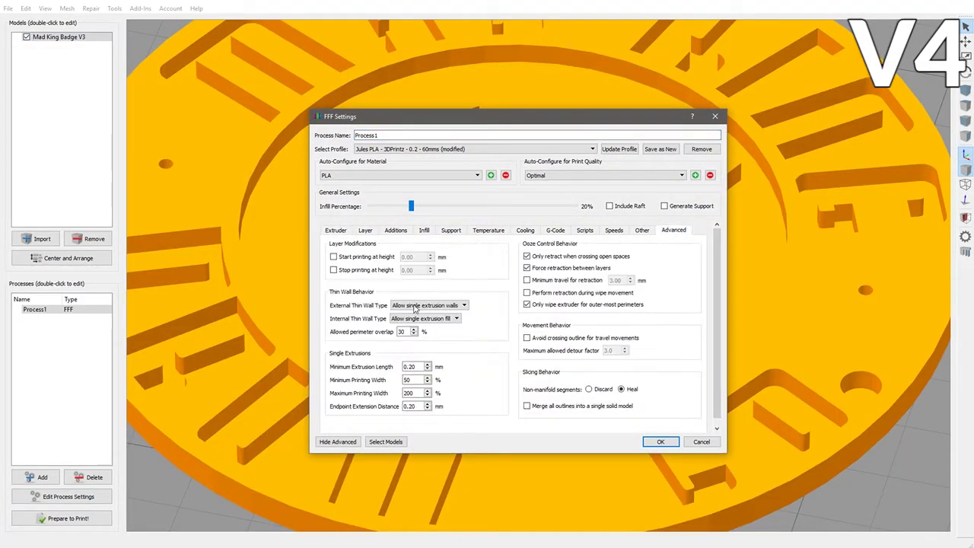
{"action": "double_click", "coordinate": [407, 380]}
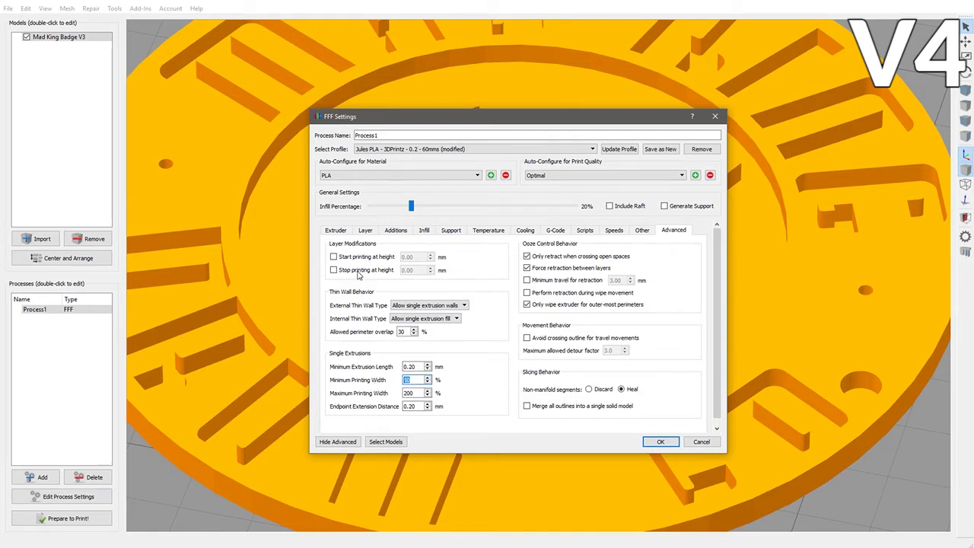
{"action": "left_click", "coordinate": [366, 231]}
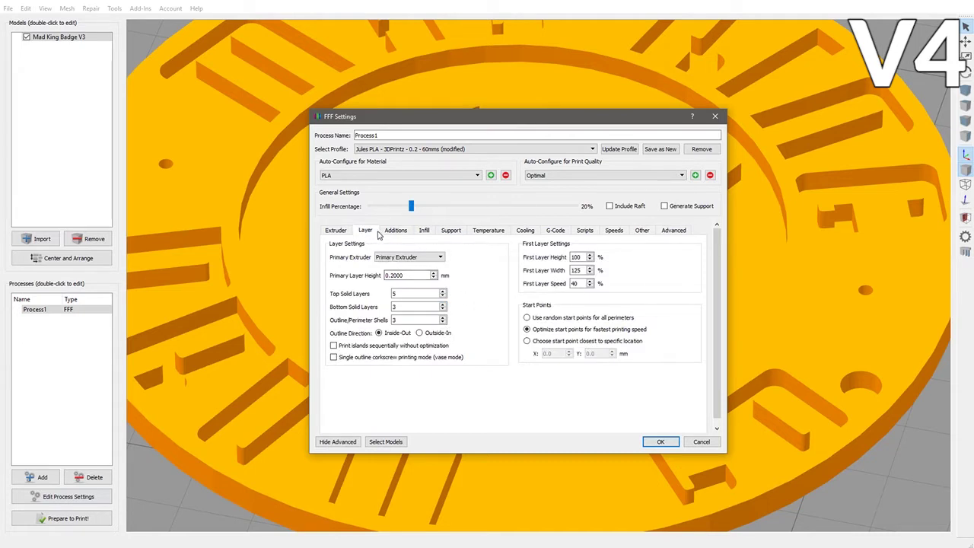
{"action": "left_click", "coordinate": [336, 231]}
{"action": "double_click", "coordinate": [531, 312]}
{"action": "left_click", "coordinate": [673, 231]}
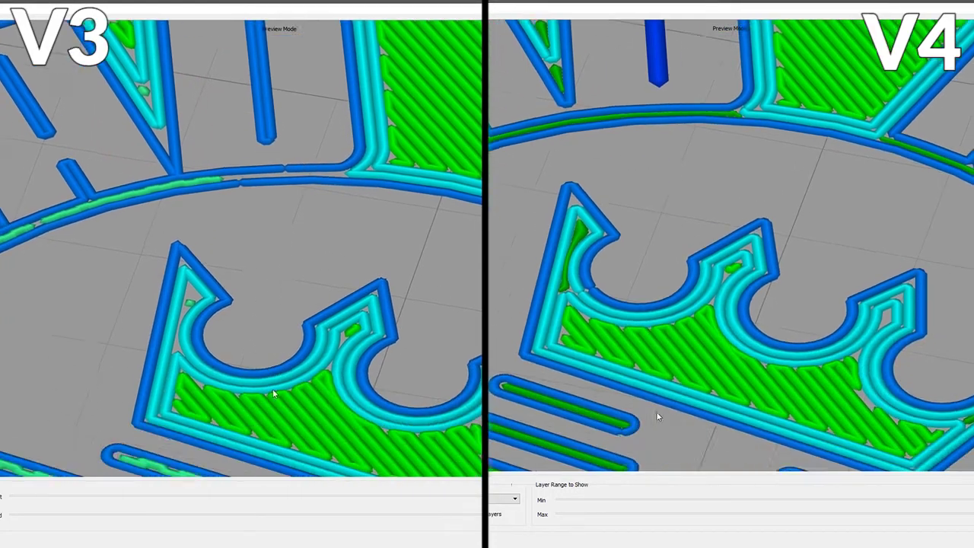
- Pan both V3 and V4 previews over the badge's upper detail to compare thin-gap filling
{"action": "right_click_drag", "start_coordinate": [274, 393], "coordinate": [290, 260]}
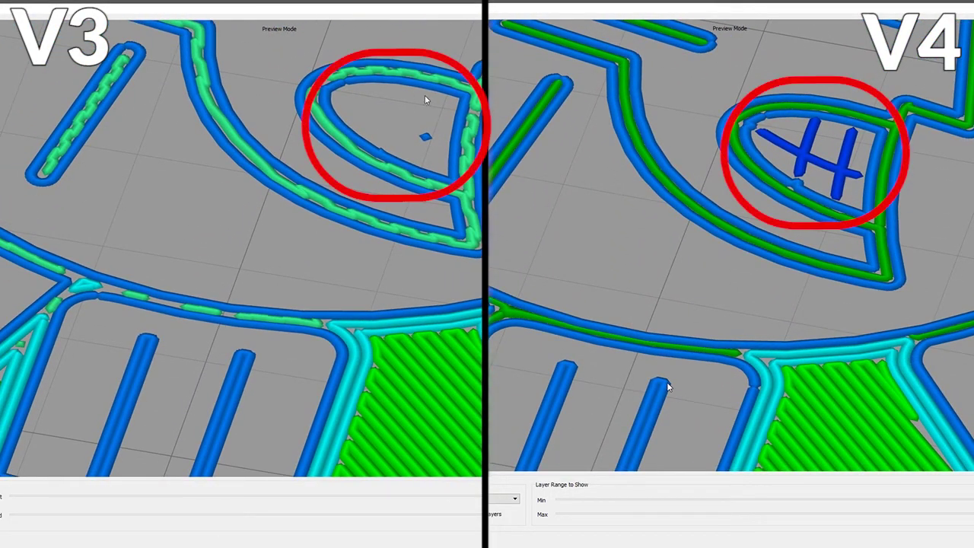